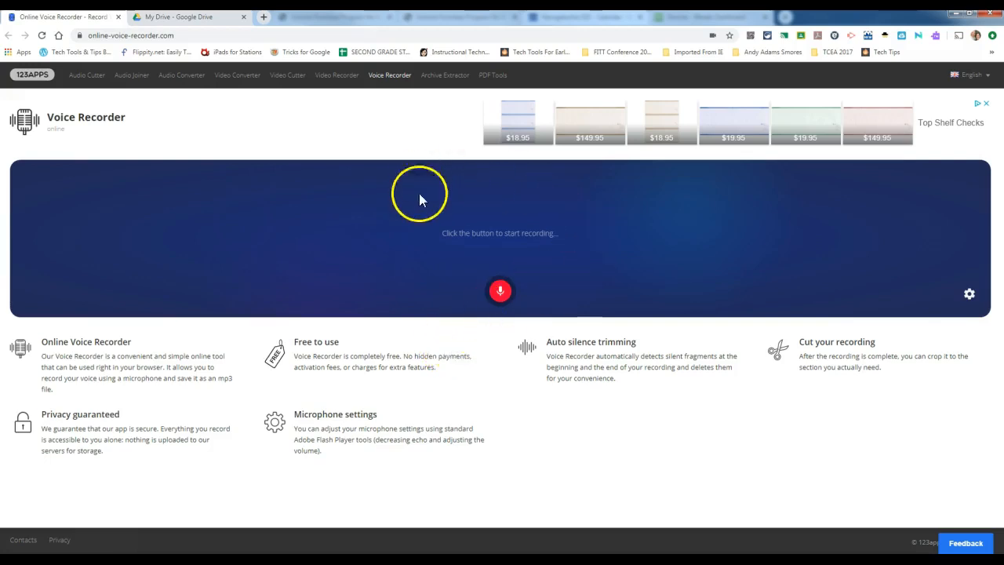
- Record a voice clip of about 20 seconds and stop the recording
{"action": "left_click", "coordinate": [502, 293]}
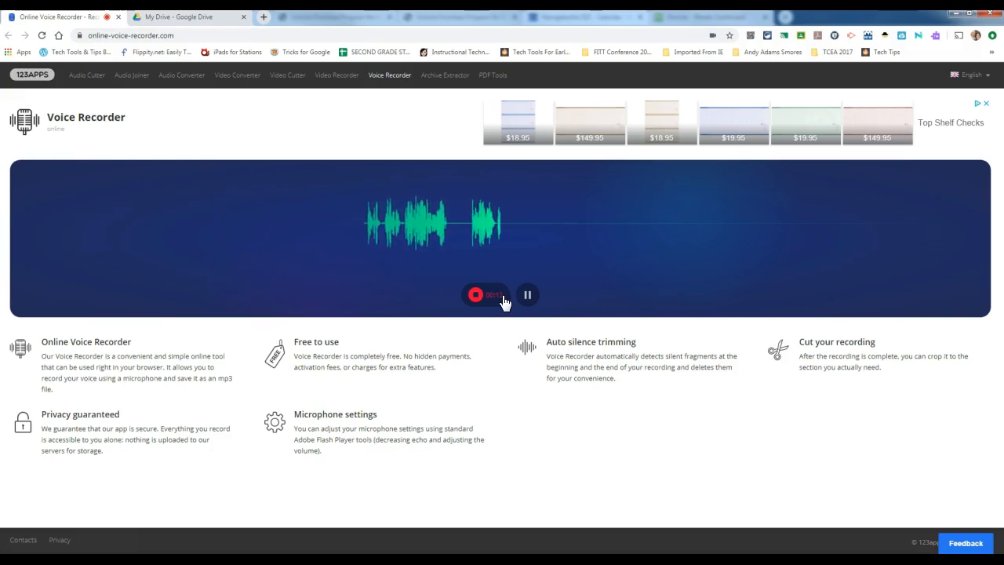
{"action": "left_click", "coordinate": [490, 299]}
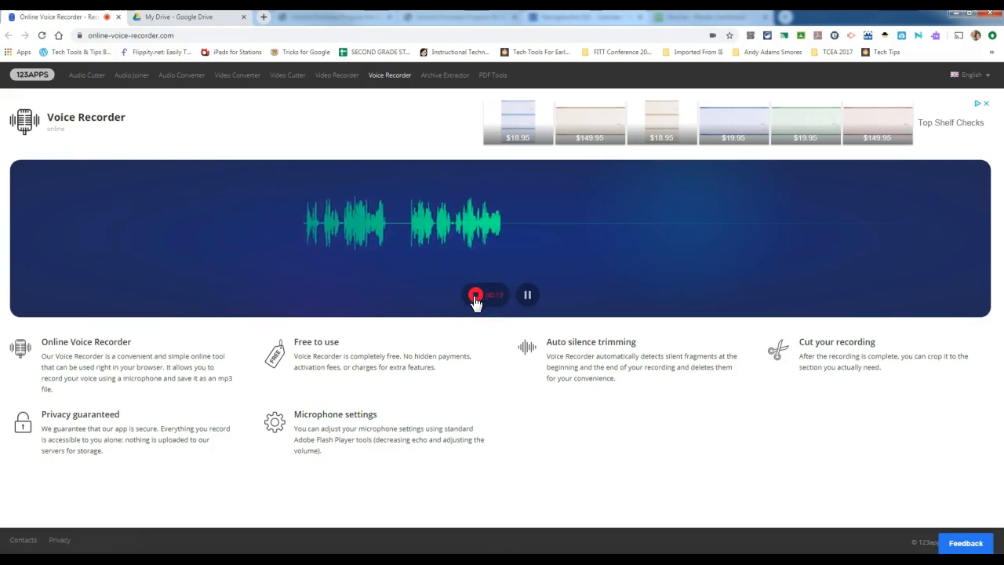
{"action": "left_click", "coordinate": [478, 298]}
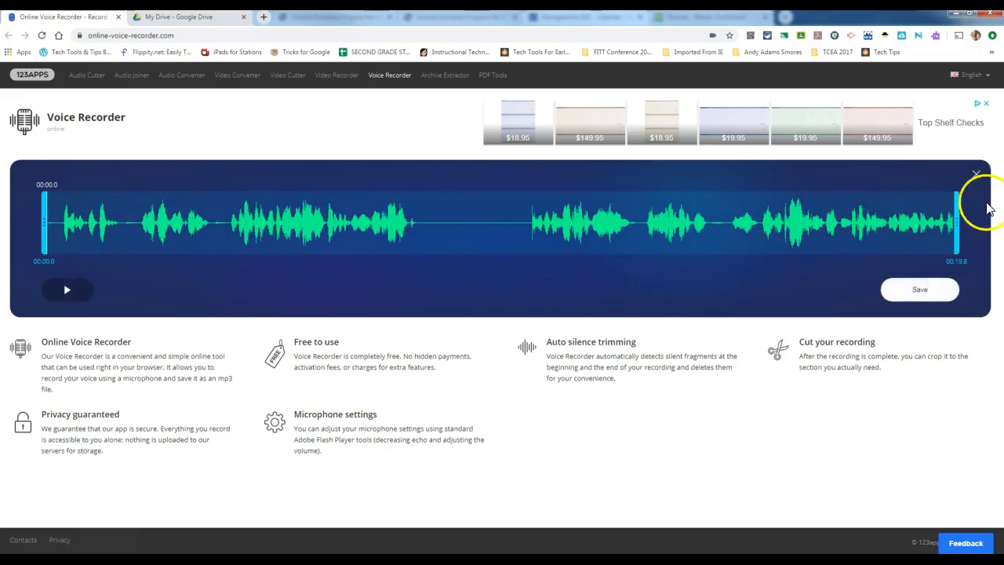
- Trim the end of the voice clip to 00:19.7 and save it to the computer
{"action": "mouse_move", "coordinate": [958, 219]}
{"action": "left_mouse_down"}
{"action": "mouse_move", "coordinate": [573, 247]}
{"action": "mouse_move", "coordinate": [741, 229]}
{"action": "mouse_move", "coordinate": [668, 225]}
{"action": "mouse_move", "coordinate": [897, 210]}
{"action": "mouse_move", "coordinate": [970, 228]}
{"action": "left_mouse_up"}
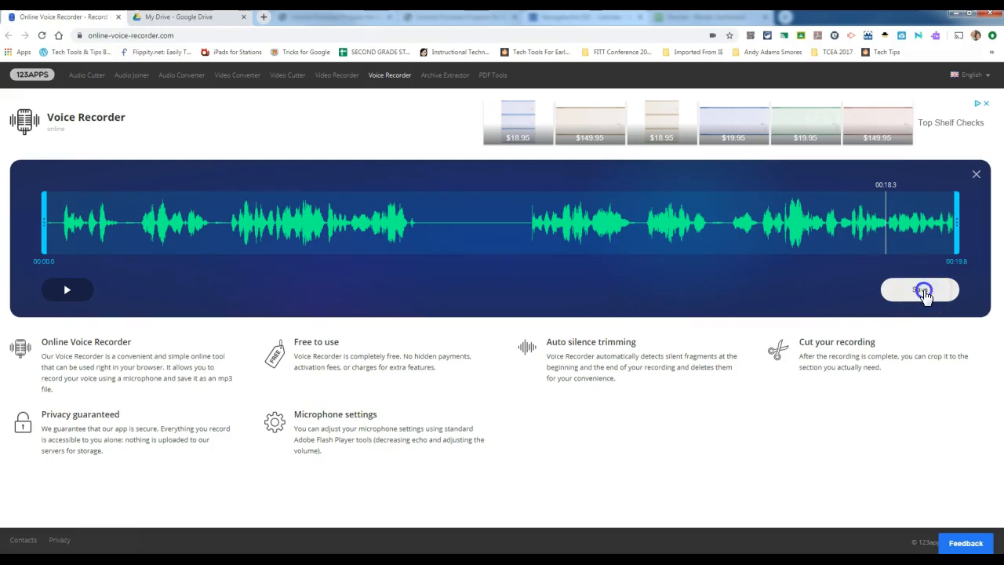
{"action": "left_click", "coordinate": [923, 291]}
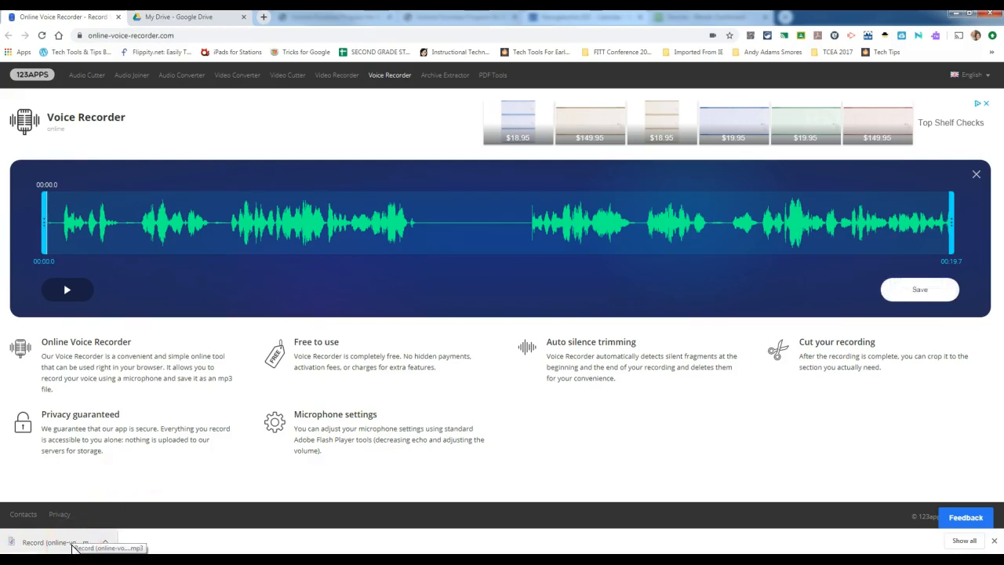
- Play the downloaded recording in iTunes and check for its file in the Downloads folder
{"action": "left_click", "coordinate": [73, 546]}
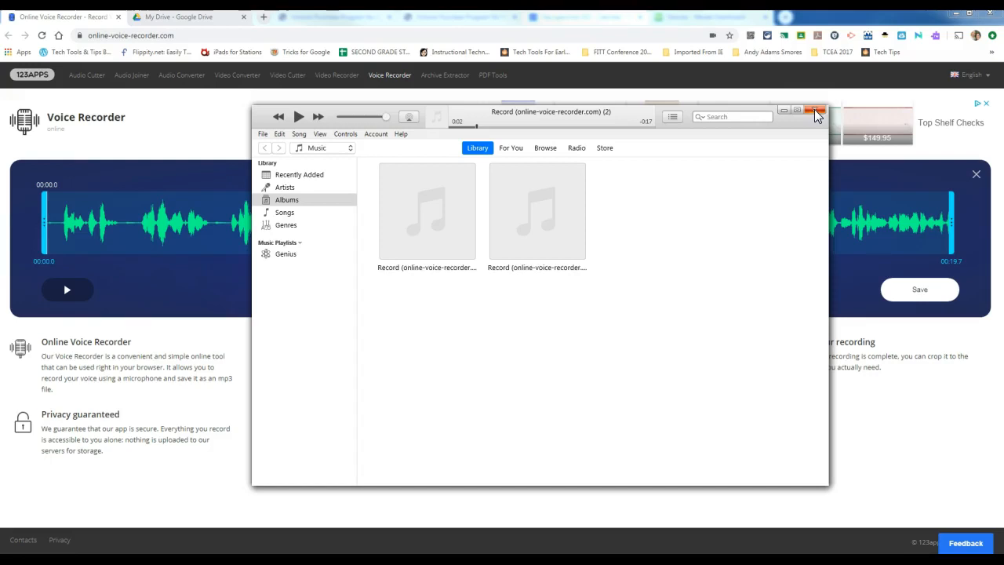
{"action": "left_click", "coordinate": [816, 115]}
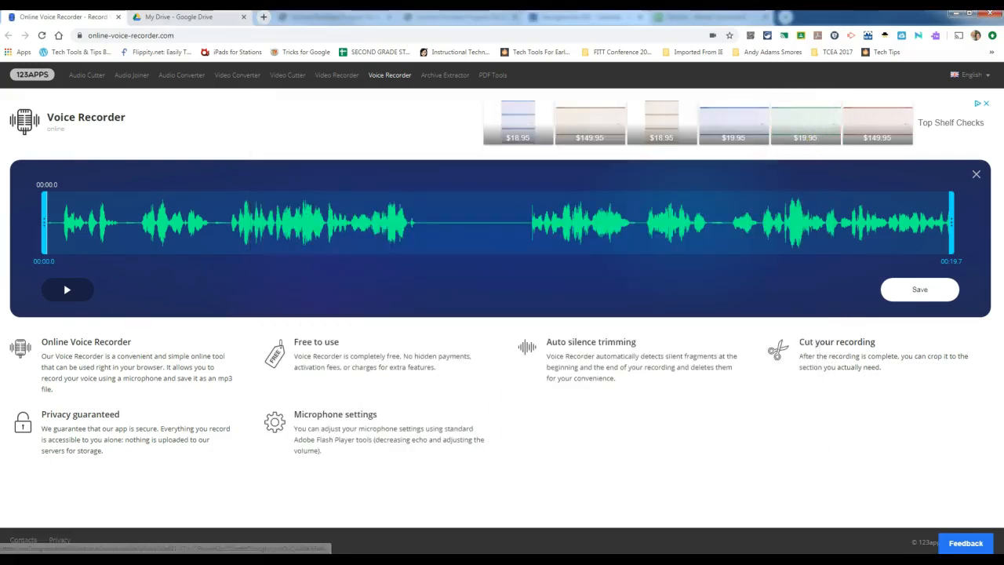
{"action": "key", "text": "super+e"}
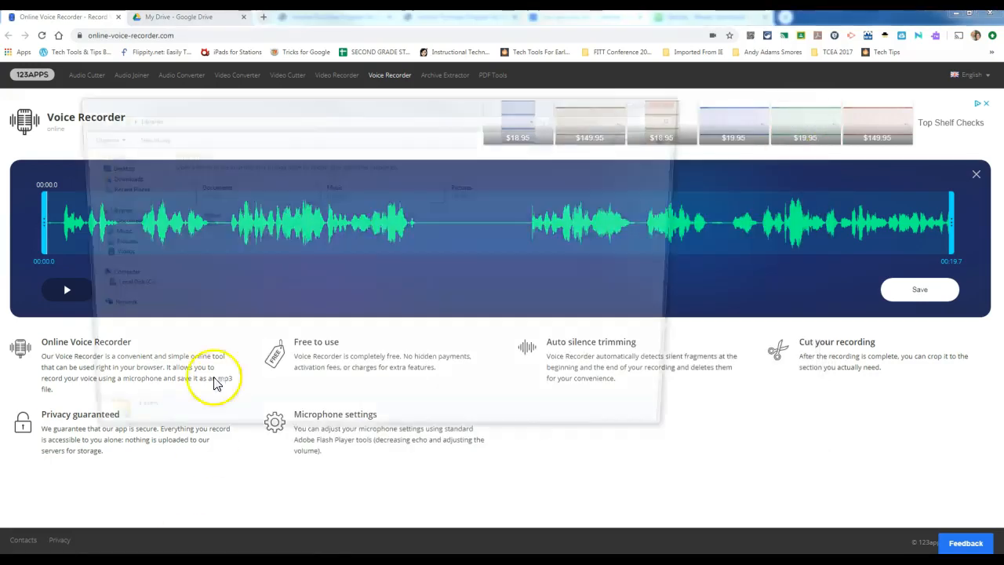
{"action": "left_click", "coordinate": [109, 178]}
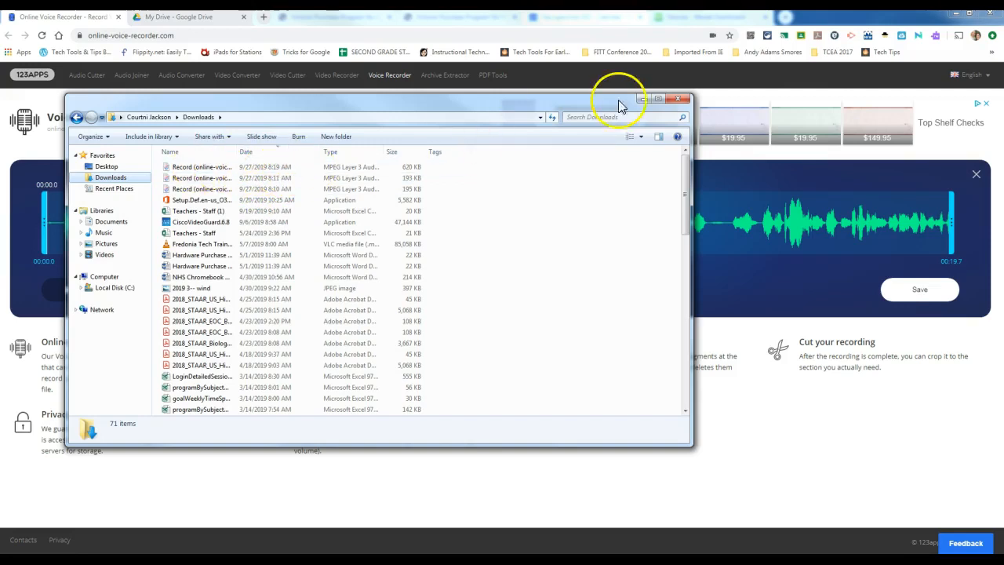
{"action": "left_click", "coordinate": [681, 102]}
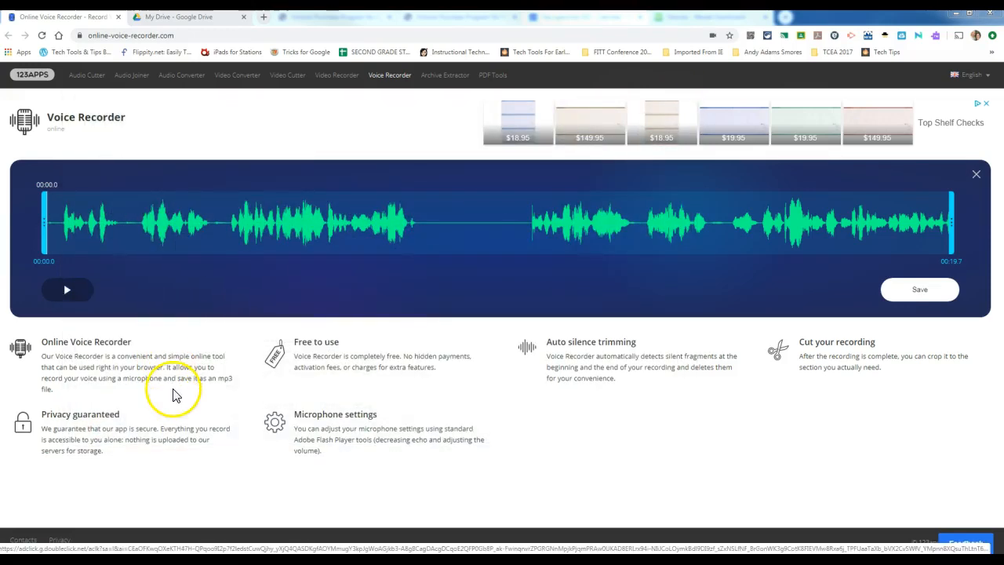
- Switch to Google Drive and upload the newest recording, Record (online-voice-recorder.com) (2), from the Downloads folder
{"action": "left_click", "coordinate": [174, 19]}
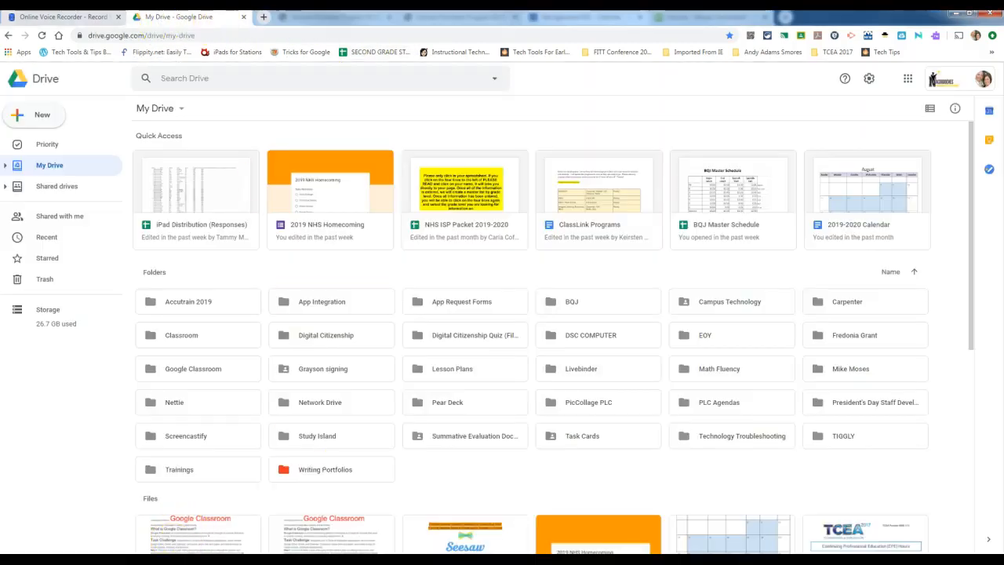
{"action": "left_click", "coordinate": [185, 560]}
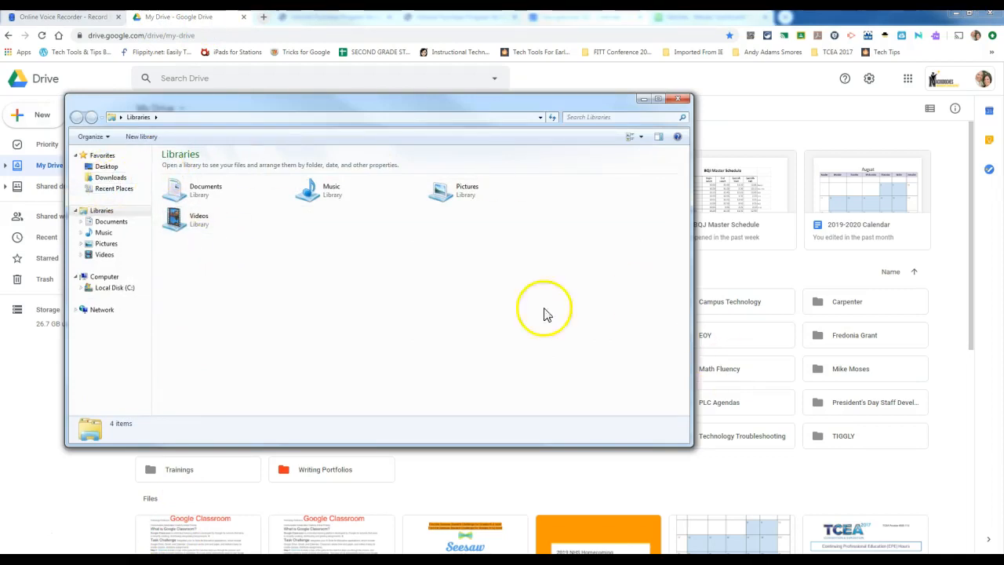
{"action": "left_click", "coordinate": [678, 99]}
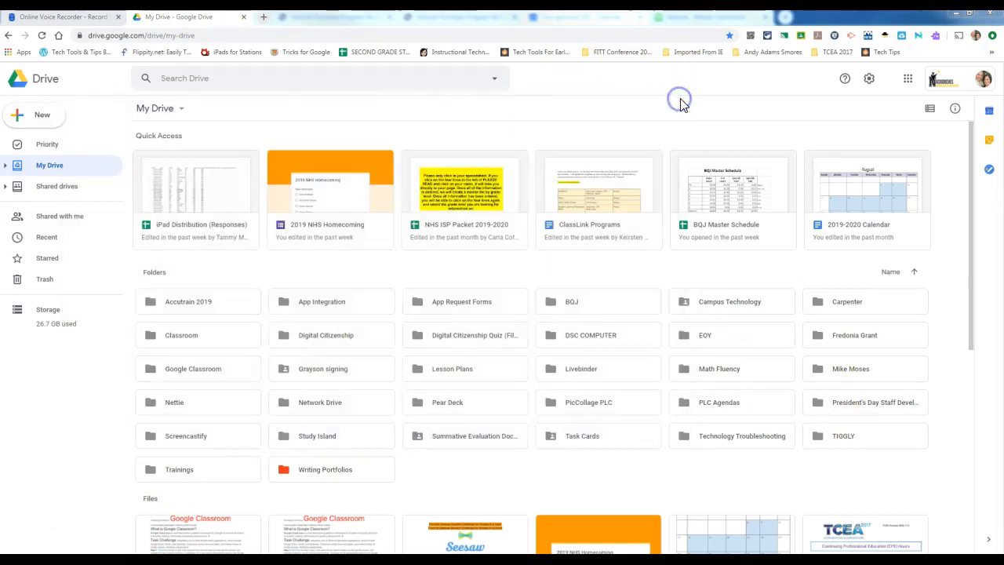
{"action": "left_click", "coordinate": [37, 118]}
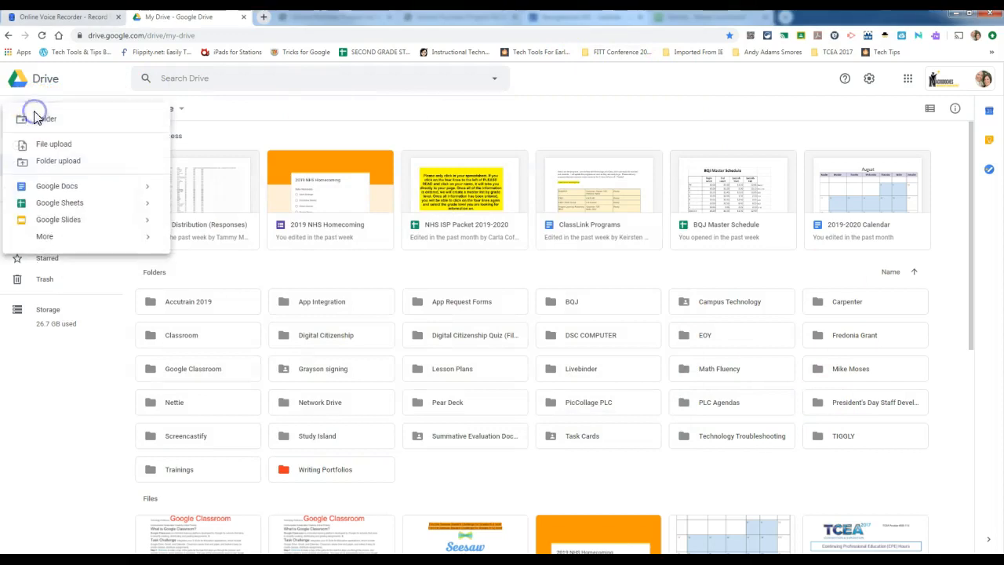
{"action": "left_click", "coordinate": [60, 148]}
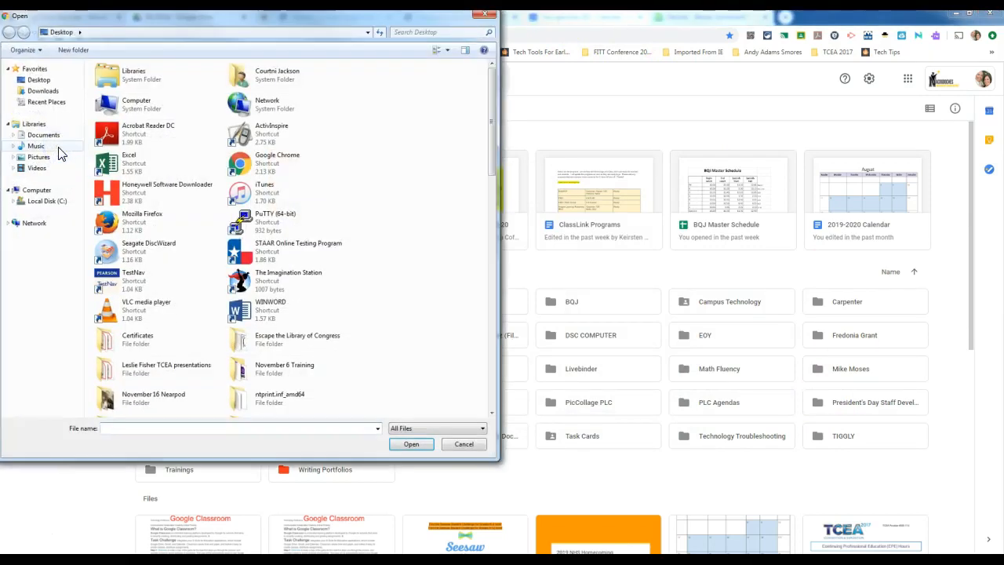
{"action": "left_click", "coordinate": [45, 91]}
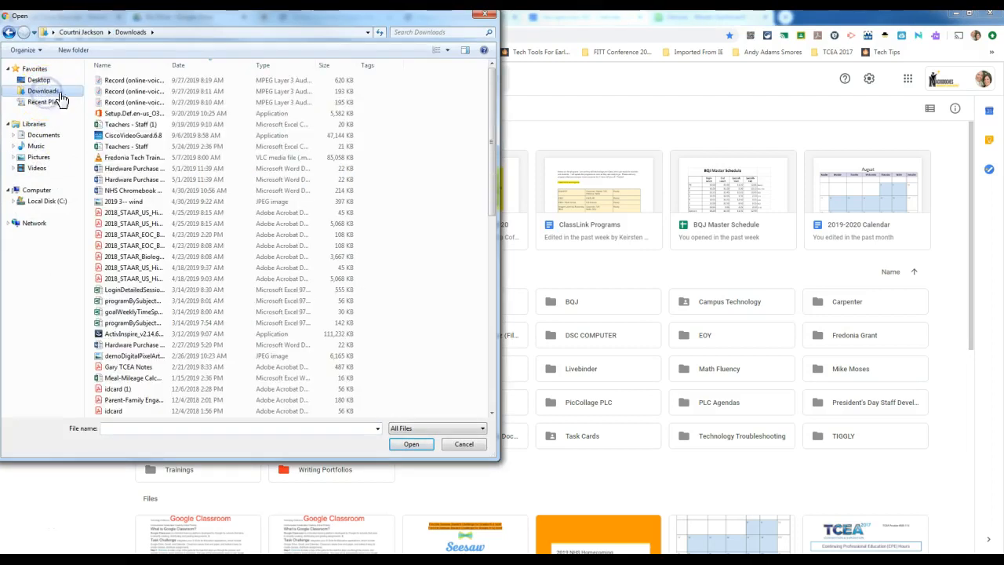
{"action": "left_click", "coordinate": [123, 81]}
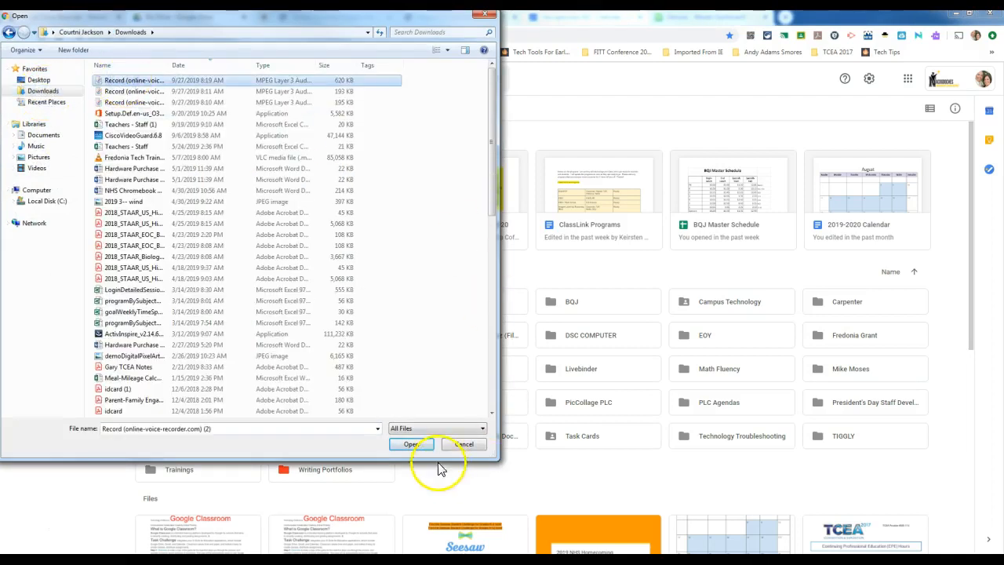
{"action": "left_click", "coordinate": [408, 445]}
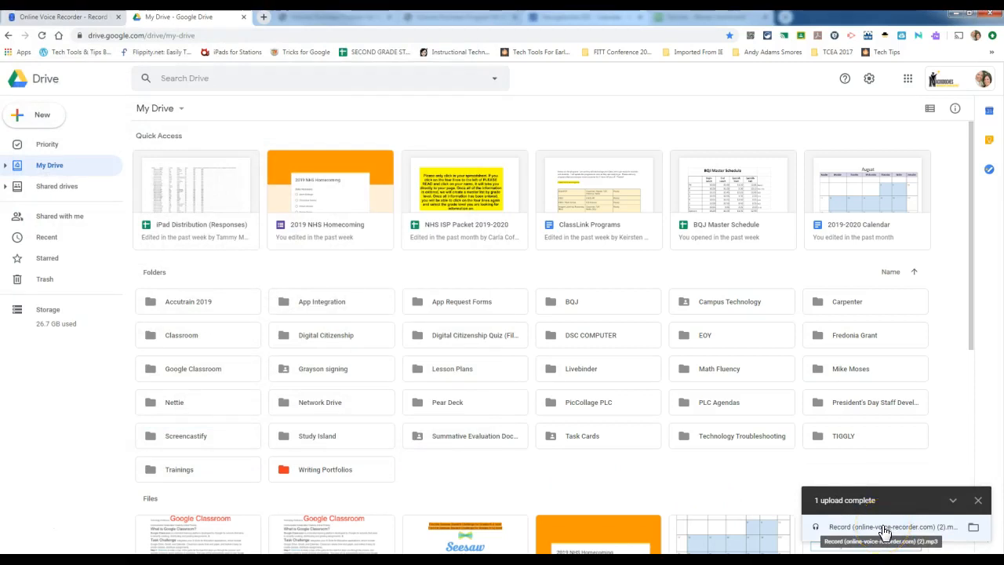
- Locate the uploaded recording in My Drive and move it into a new folder named Recordings
{"action": "left_click", "coordinate": [974, 528]}
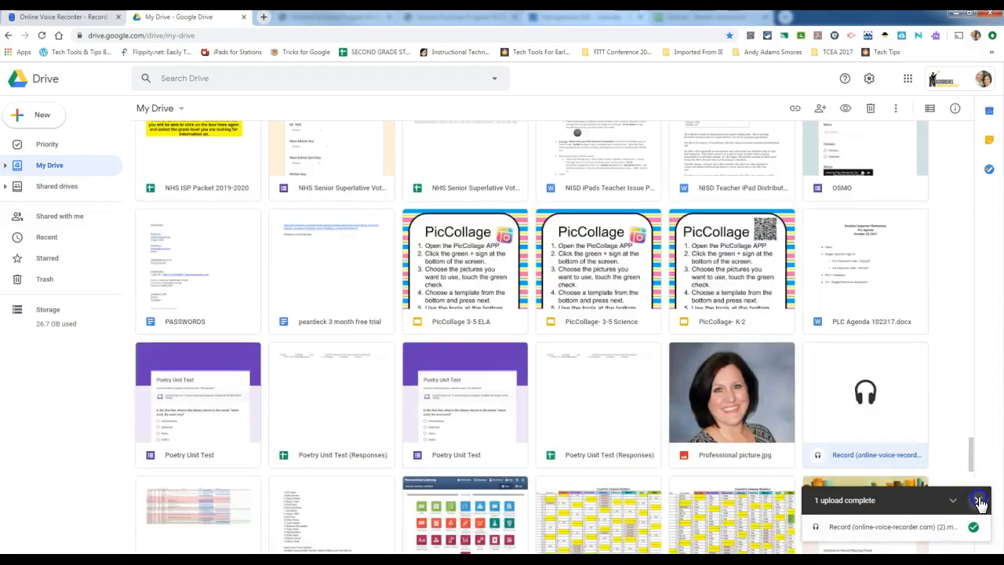
{"action": "left_click", "coordinate": [978, 499]}
{"action": "right_click", "coordinate": [879, 417]}
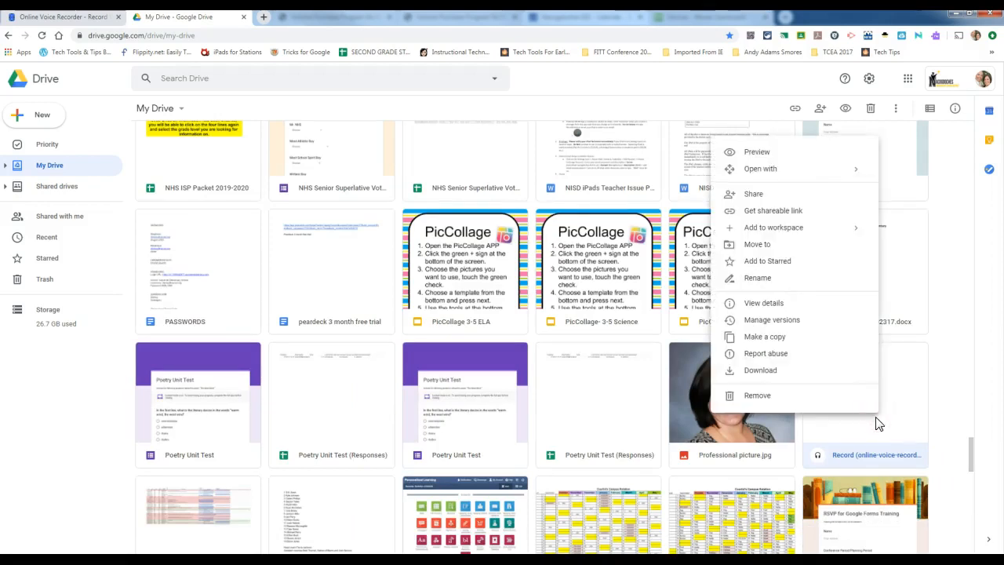
{"action": "left_click", "coordinate": [799, 245]}
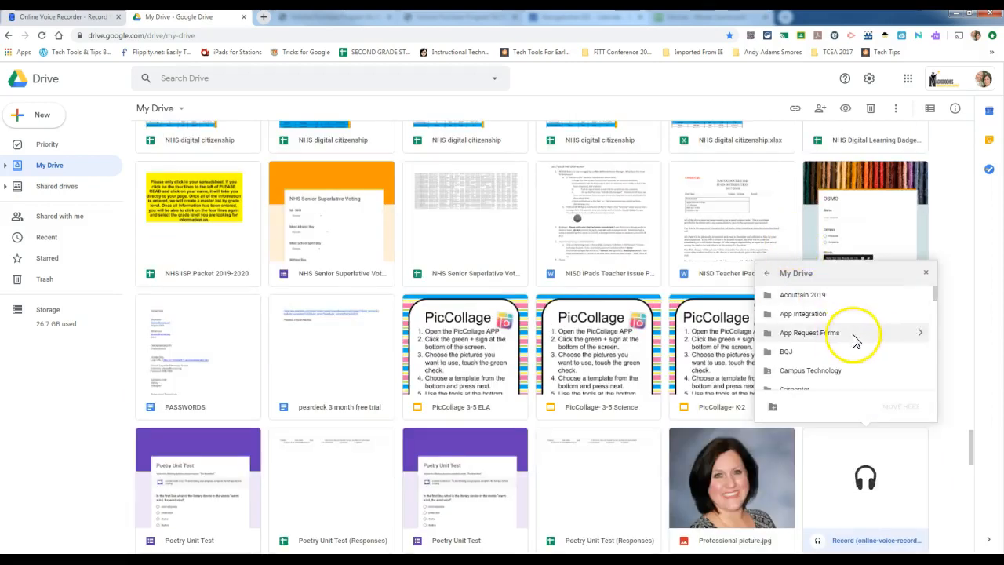
{"action": "left_click_drag", "start_coordinate": [933, 296], "coordinate": [923, 331]}
{"action": "left_click", "coordinate": [773, 406]}
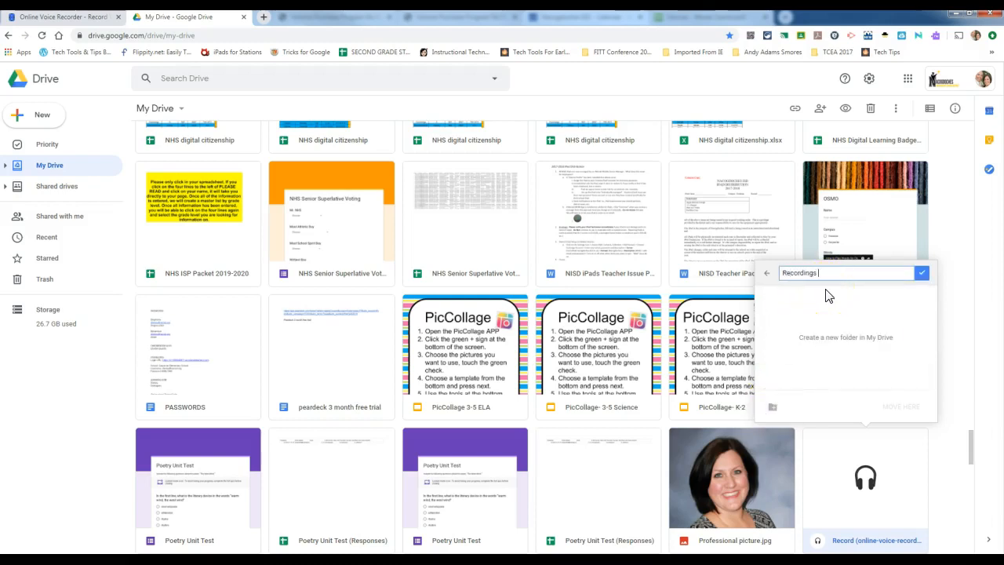
{"action": "left_click", "coordinate": [921, 273]}
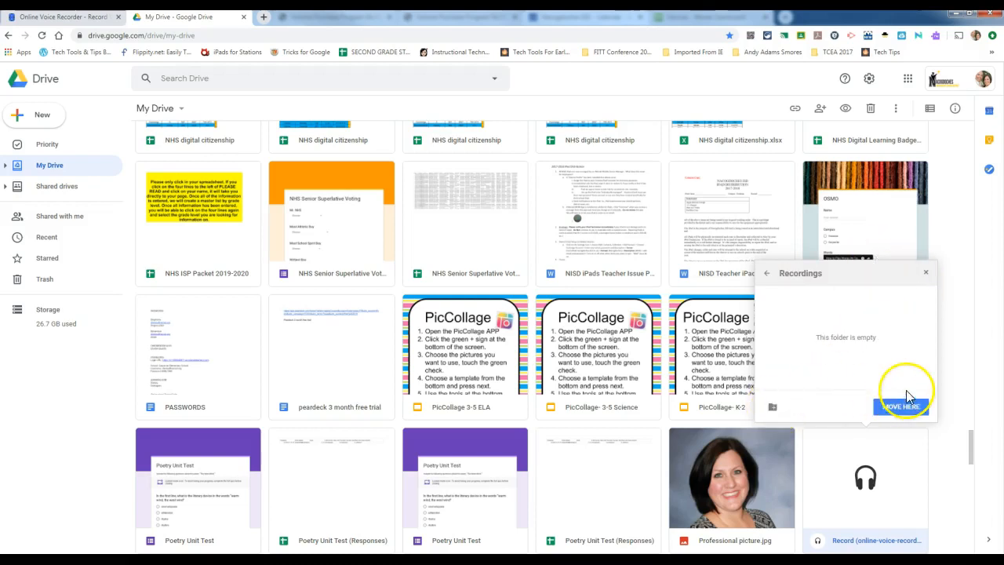
{"action": "left_click", "coordinate": [901, 407]}
- Open the Recordings folder in My Drive
{"action": "scroll", "coordinate": [897, 410], "scroll_direction": "down", "scroll_amount": 4}
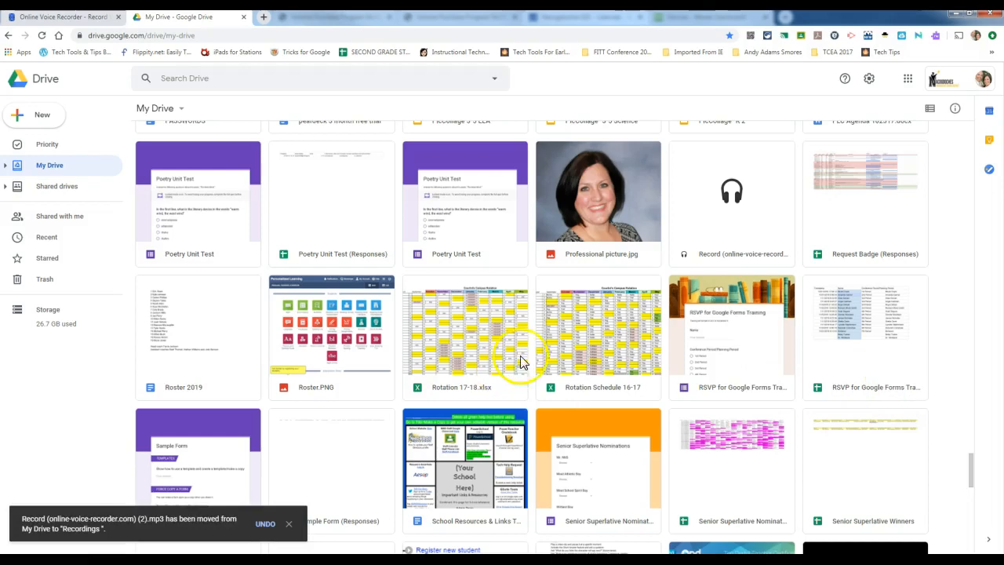
{"action": "left_click_drag", "start_coordinate": [970, 471], "coordinate": [958, 139]}
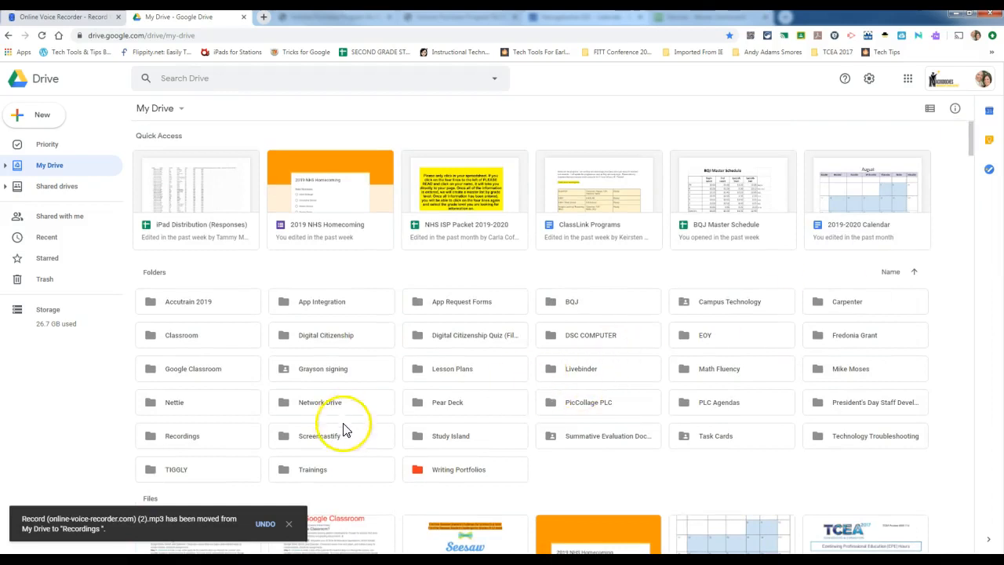
{"action": "double_click", "coordinate": [202, 443]}
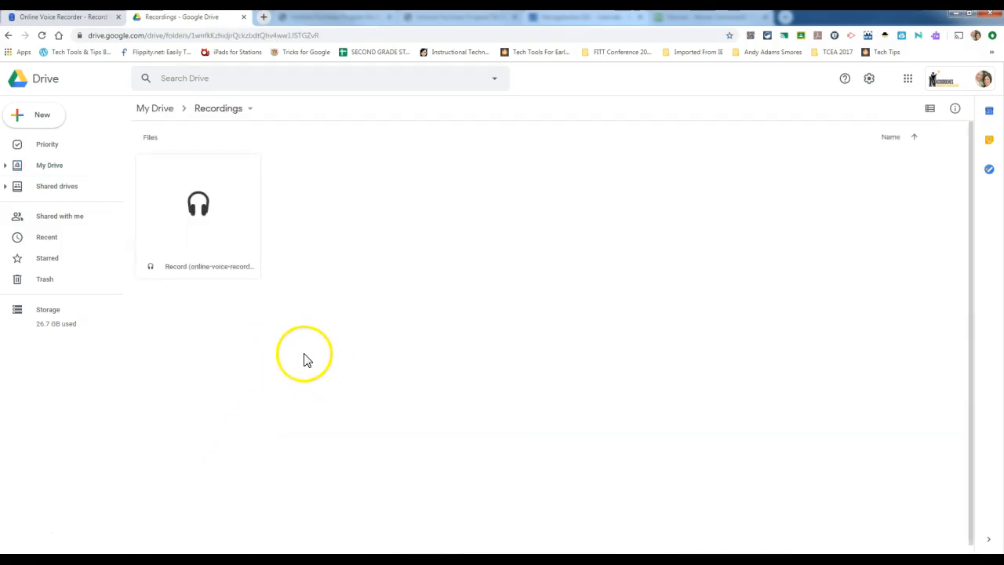
- Turn on link sharing for the recording and set it to Anyone with the link can view
{"action": "right_click", "coordinate": [217, 222]}
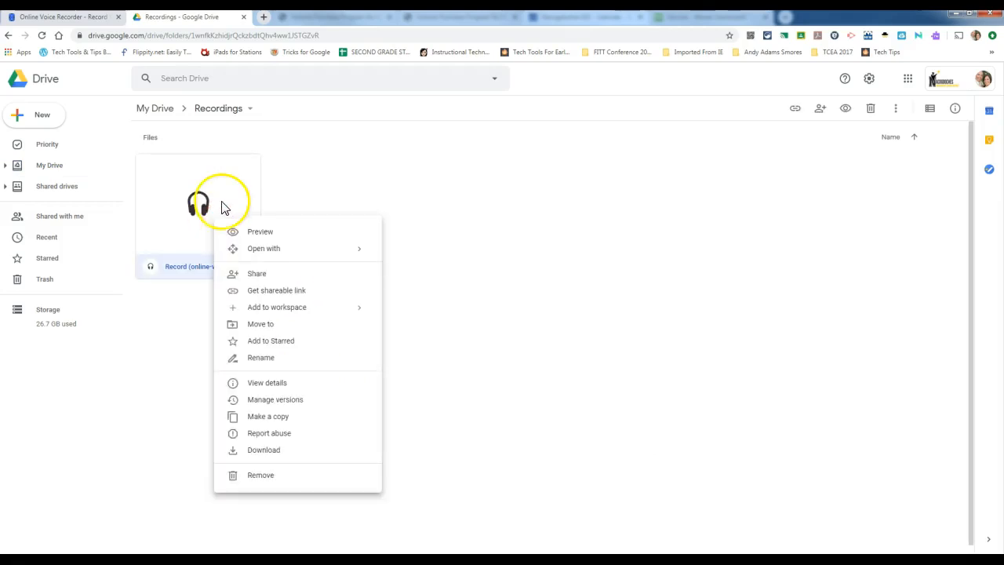
{"action": "left_click", "coordinate": [247, 273]}
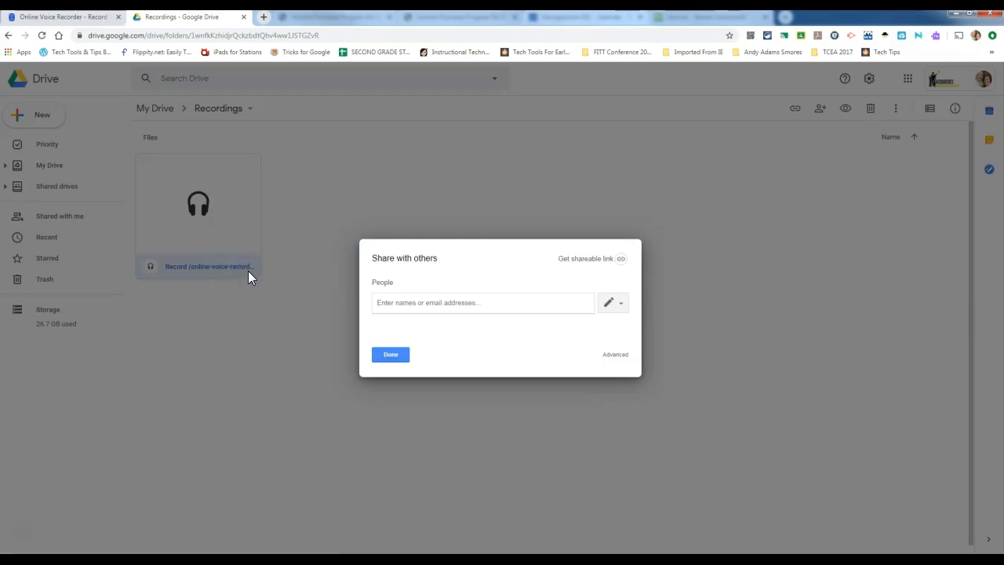
{"action": "left_click", "coordinate": [620, 261]}
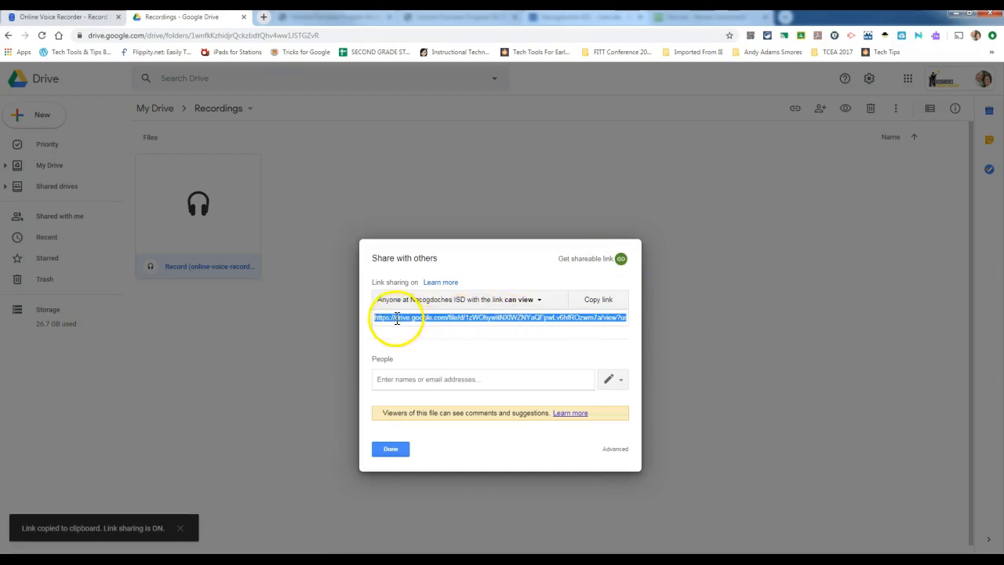
{"action": "left_click", "coordinate": [539, 301]}
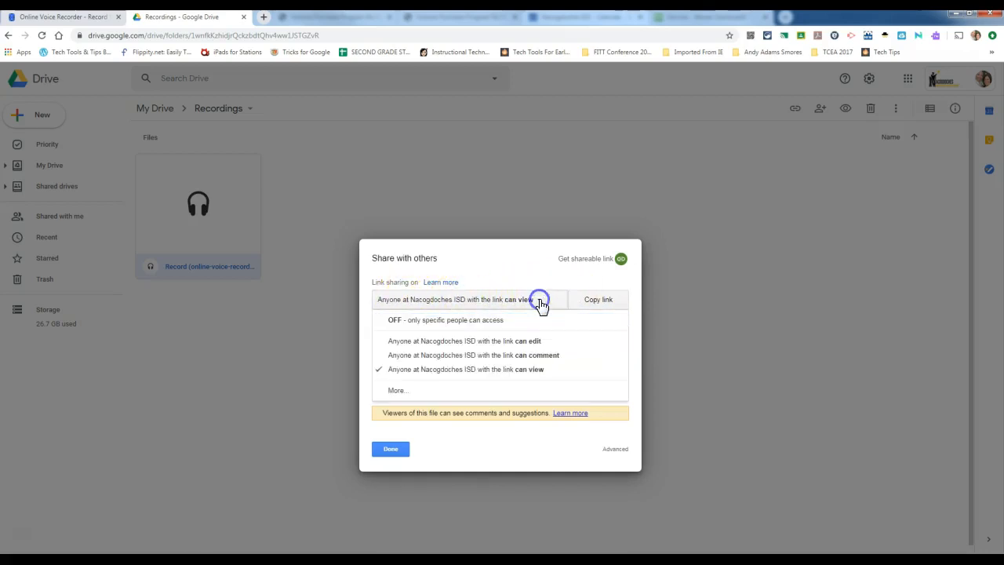
{"action": "left_click", "coordinate": [398, 390]}
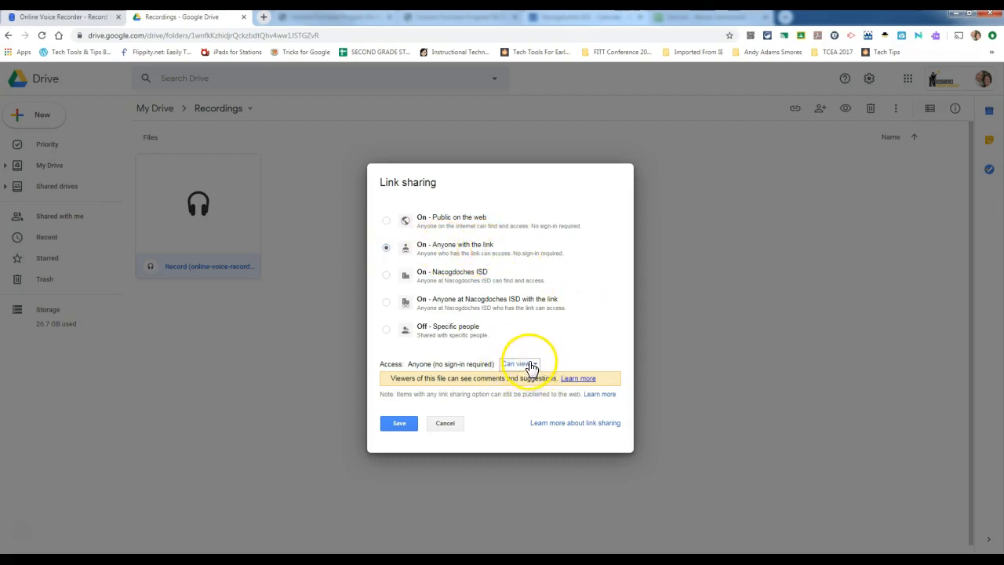
{"action": "left_click", "coordinate": [400, 424]}
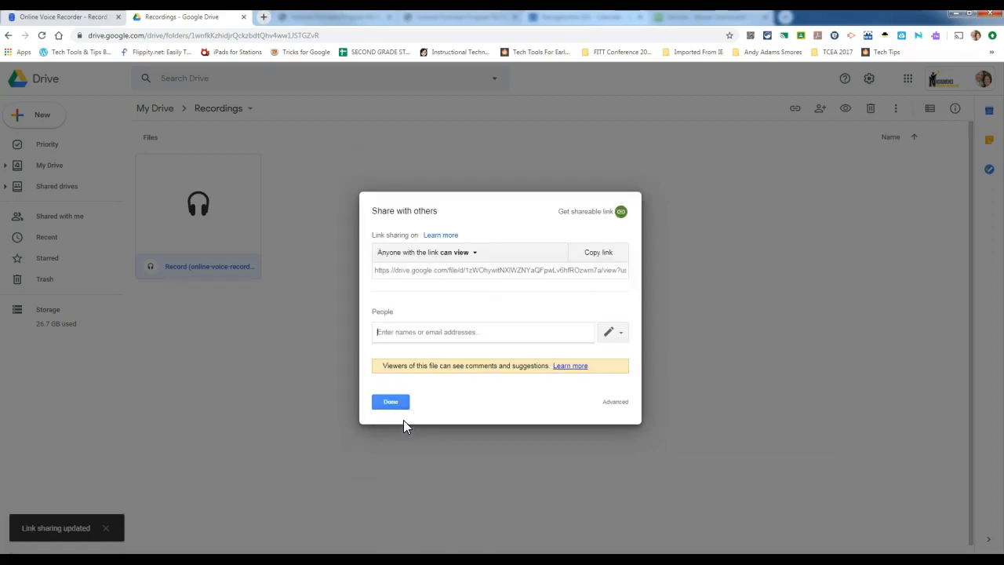
- Copy the recording's shareable link and generate a QR code with the browser's QR code extension
{"action": "left_click", "coordinate": [622, 212]}
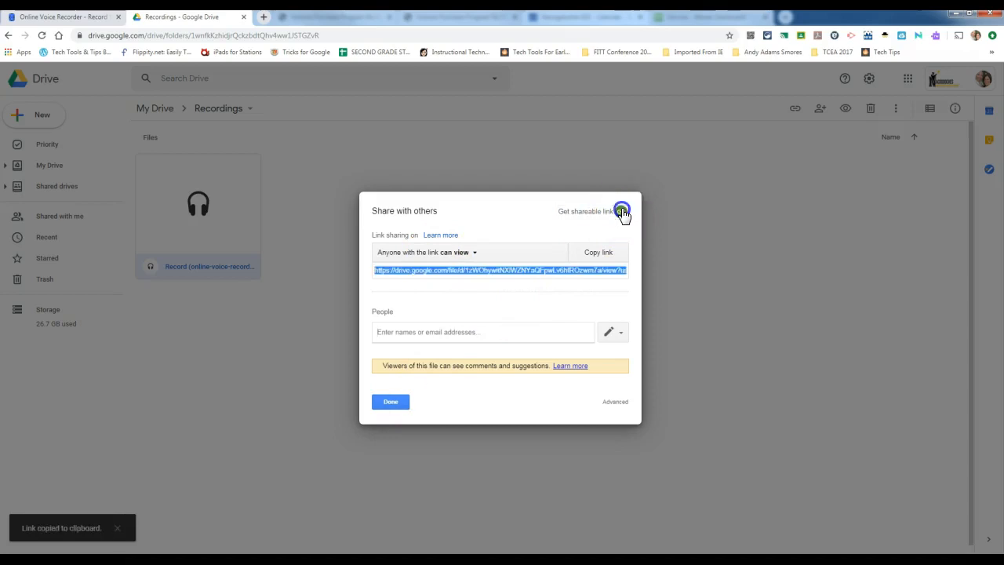
{"action": "right_click", "coordinate": [489, 269]}
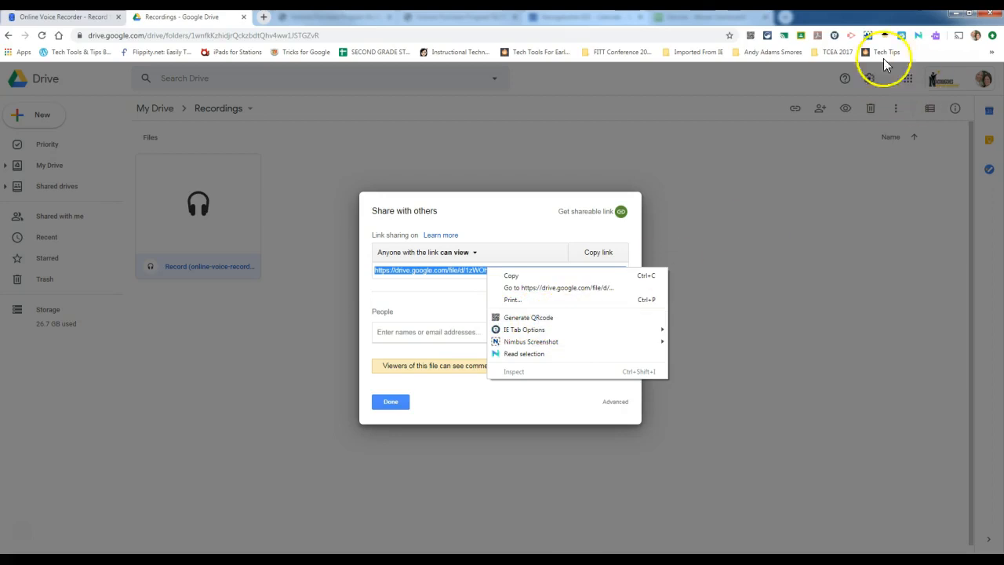
{"action": "left_click", "coordinate": [751, 37]}
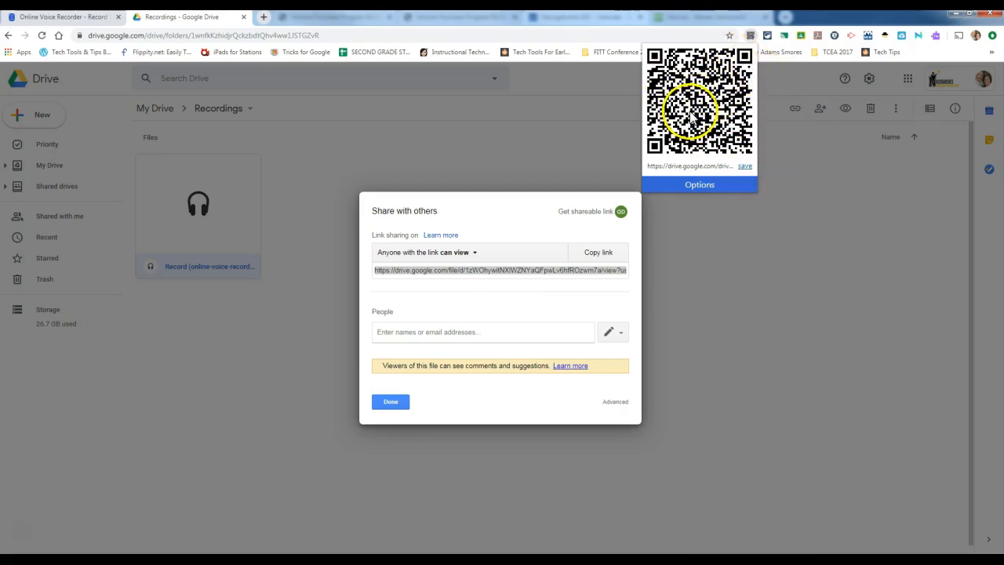
- Generate a QR code directly from the recording's selected share link, save it as an image, and close the code overlay
{"action": "right_click", "coordinate": [501, 270]}
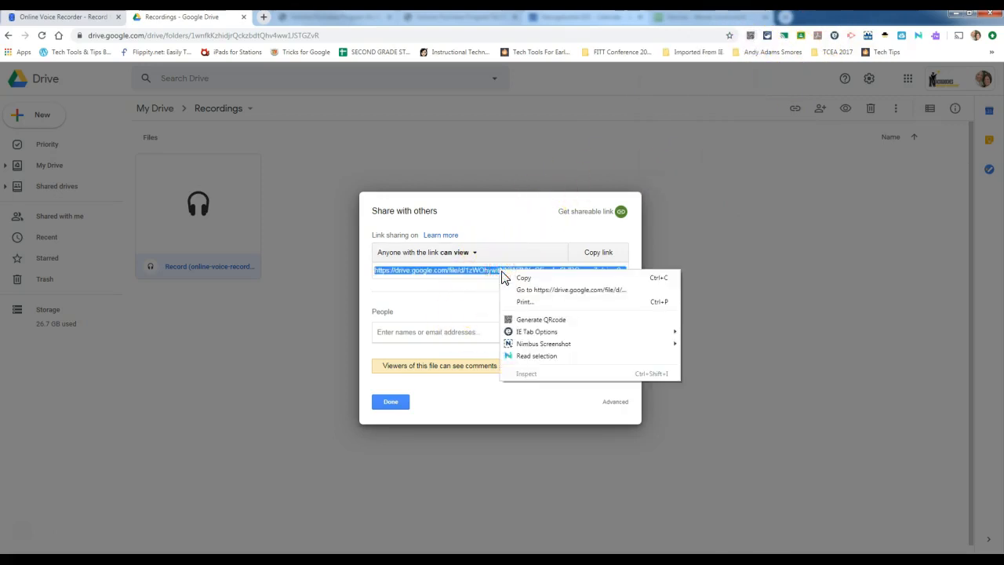
{"action": "left_click", "coordinate": [540, 321]}
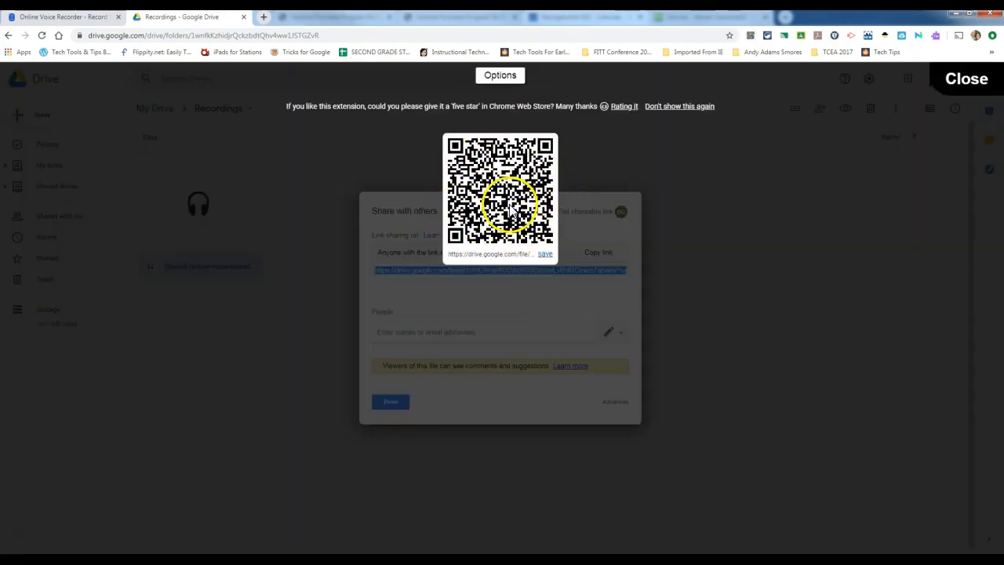
{"action": "left_click", "coordinate": [544, 256]}
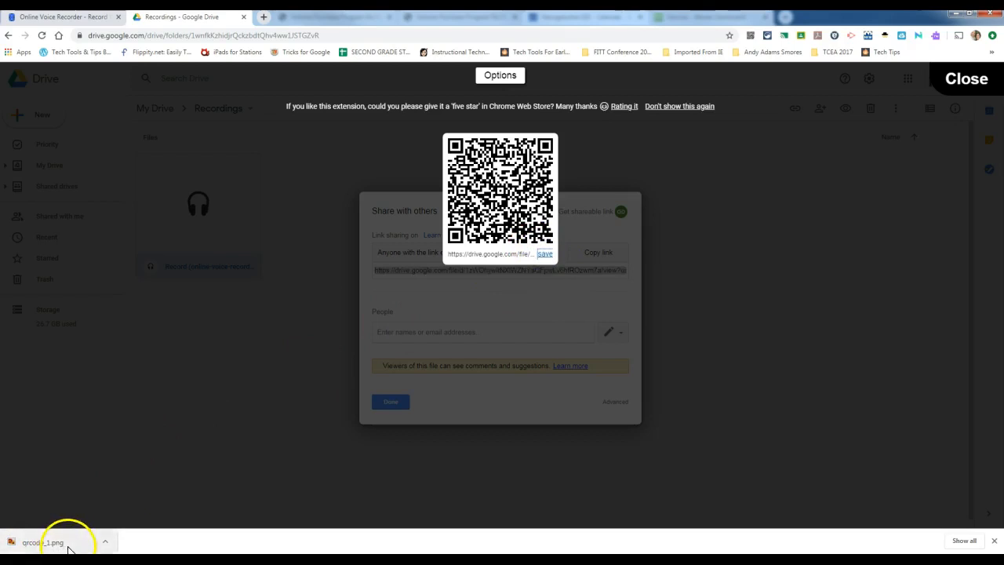
{"action": "left_click", "coordinate": [964, 78]}
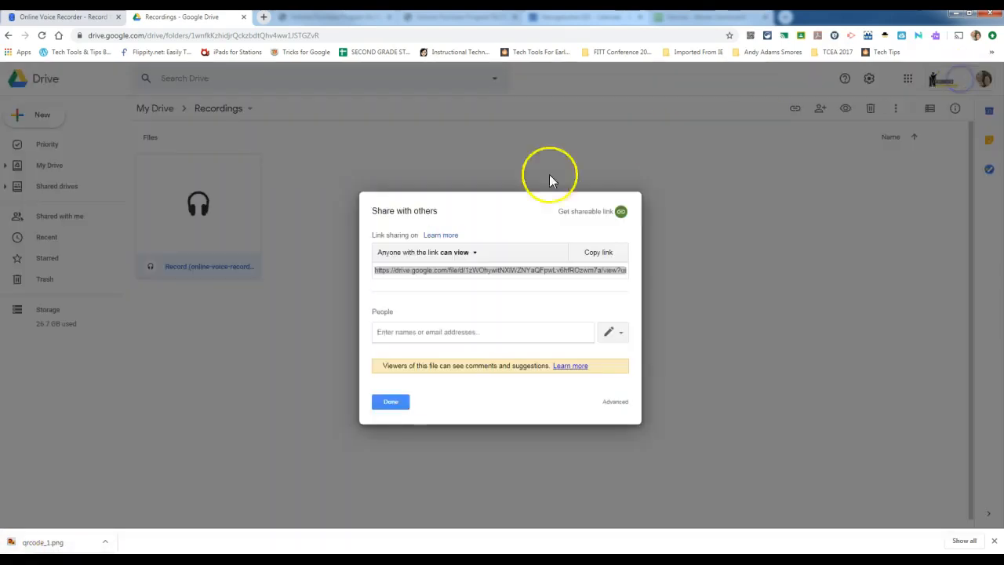
- Copy the recording's share link, search the web for "qr code generator" in a new tab, and open the-qrcode-generator.com
{"action": "left_click", "coordinate": [600, 253]}
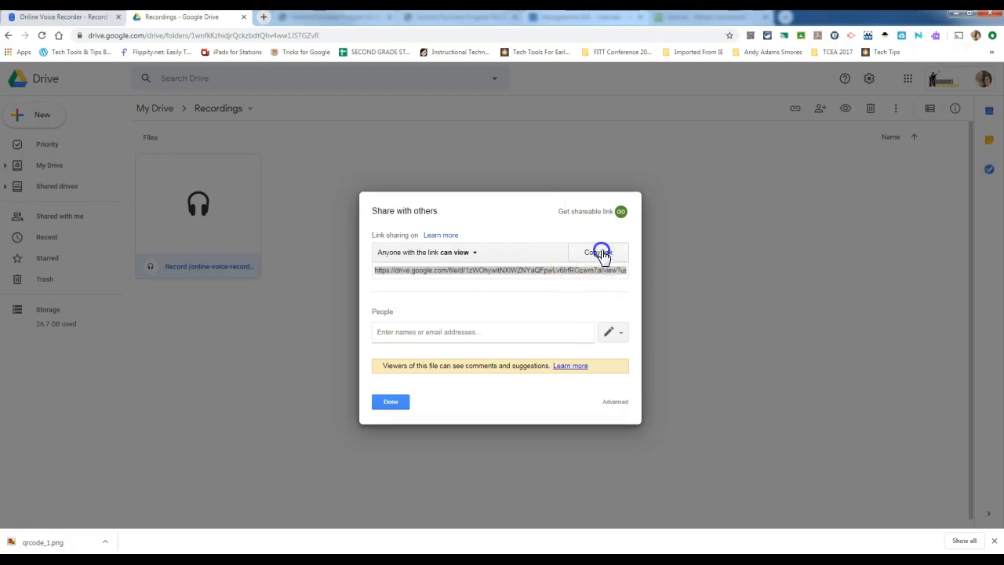
{"action": "left_click", "coordinate": [265, 17]}
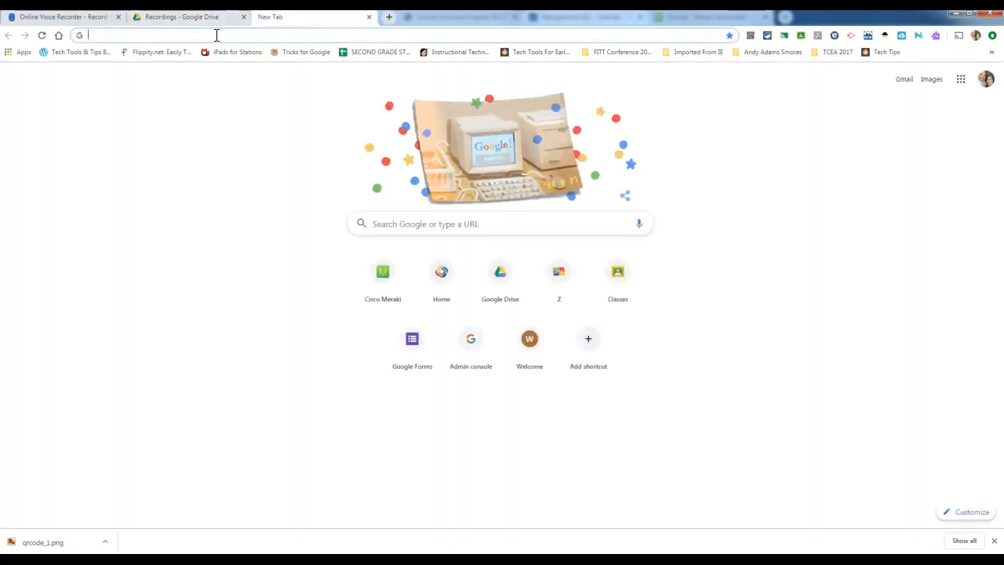
{"action": "type", "text": "qr cod"}
{"action": "key", "text": "Return"}
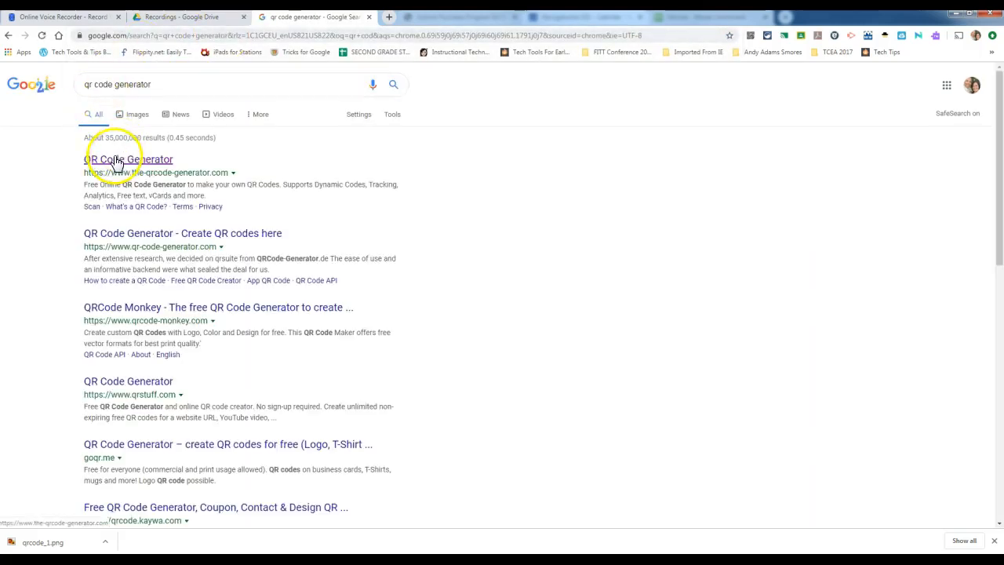
{"action": "left_click", "coordinate": [105, 159]}
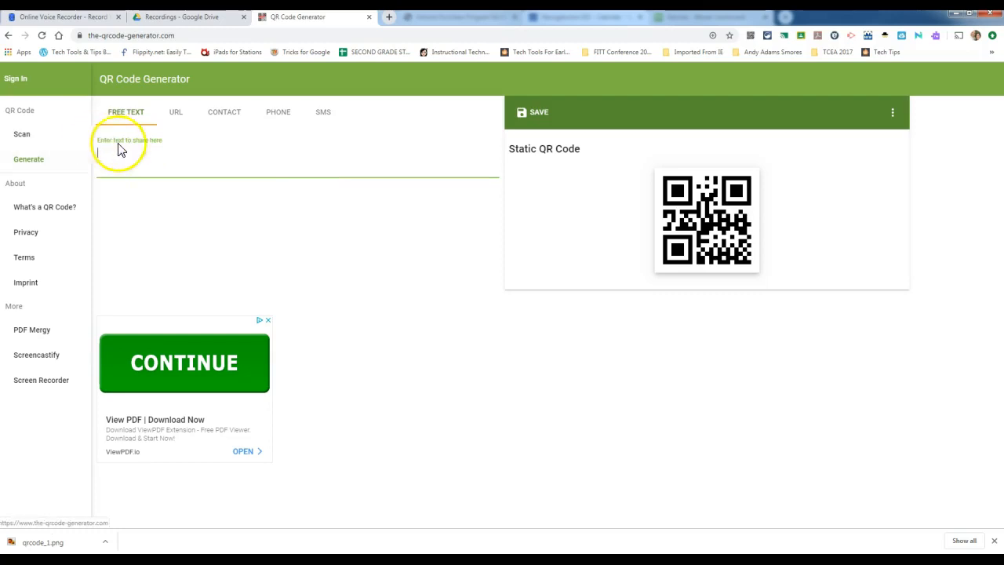
- Create a URL-type QR code from the copied recording link and shorten its URL to simplify the code
{"action": "left_click", "coordinate": [177, 115]}
{"action": "right_click", "coordinate": [134, 151]}
{"action": "left_click", "coordinate": [168, 219]}
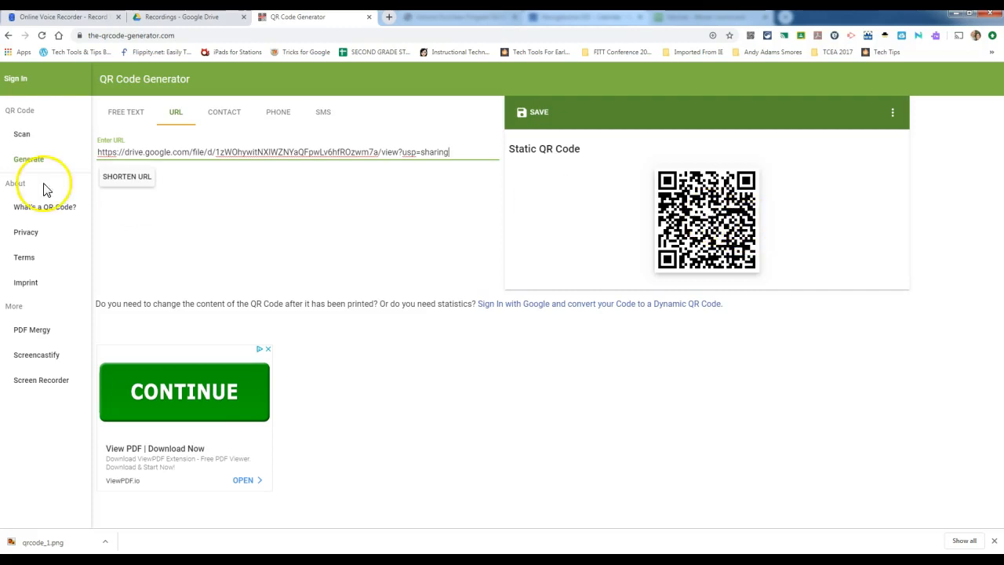
{"action": "left_click", "coordinate": [127, 176]}
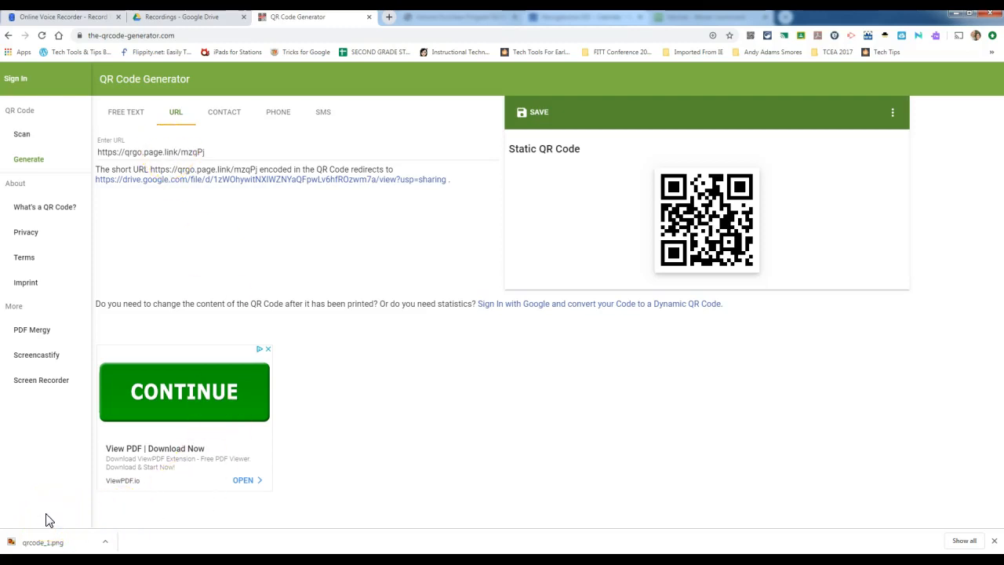
{"action": "left_click", "coordinate": [22, 531]}
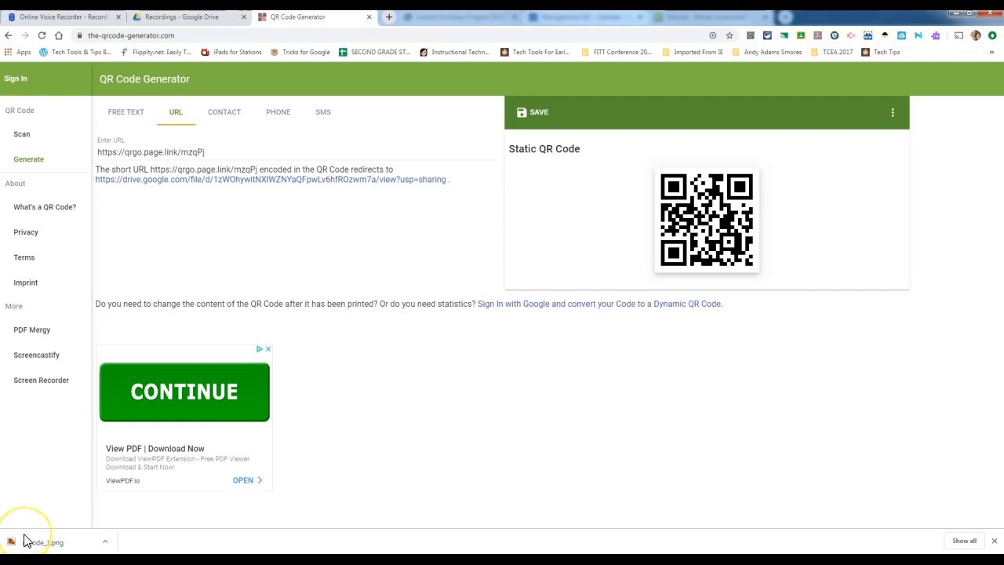